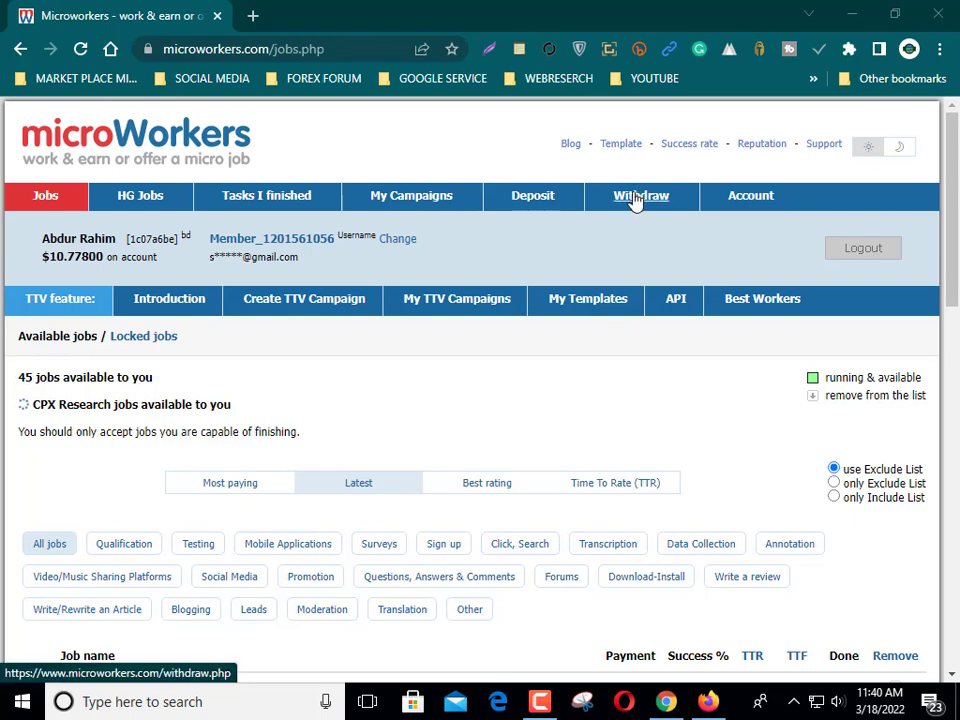
Open the withdrawal page and start placing a new withdrawal request
{"action": "left_click", "coordinate": [635, 197]}
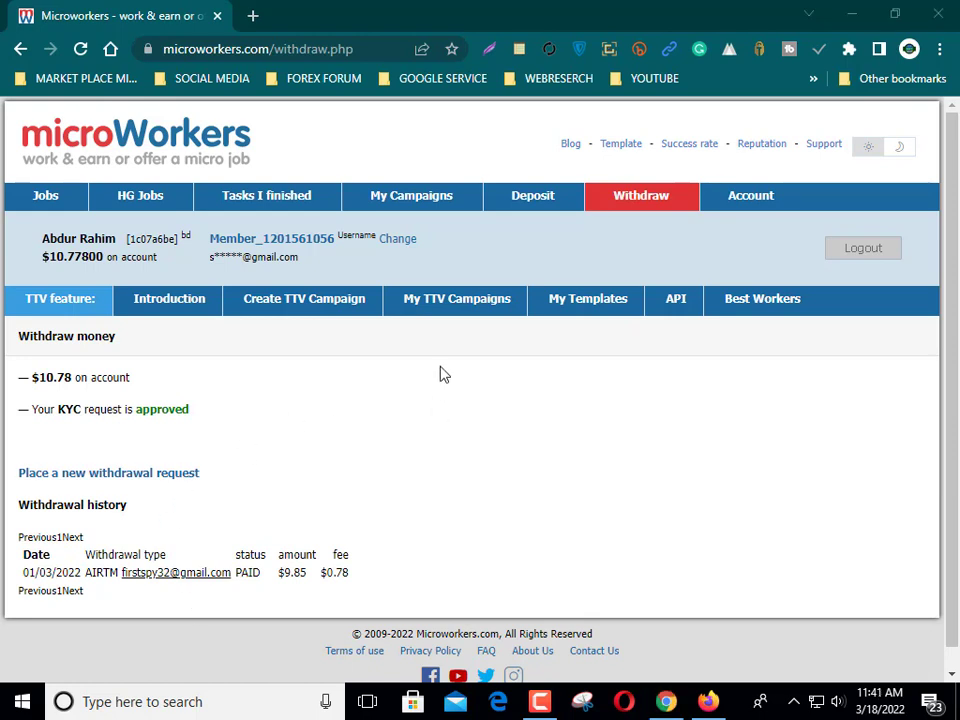
{"action": "left_click", "coordinate": [116, 476]}
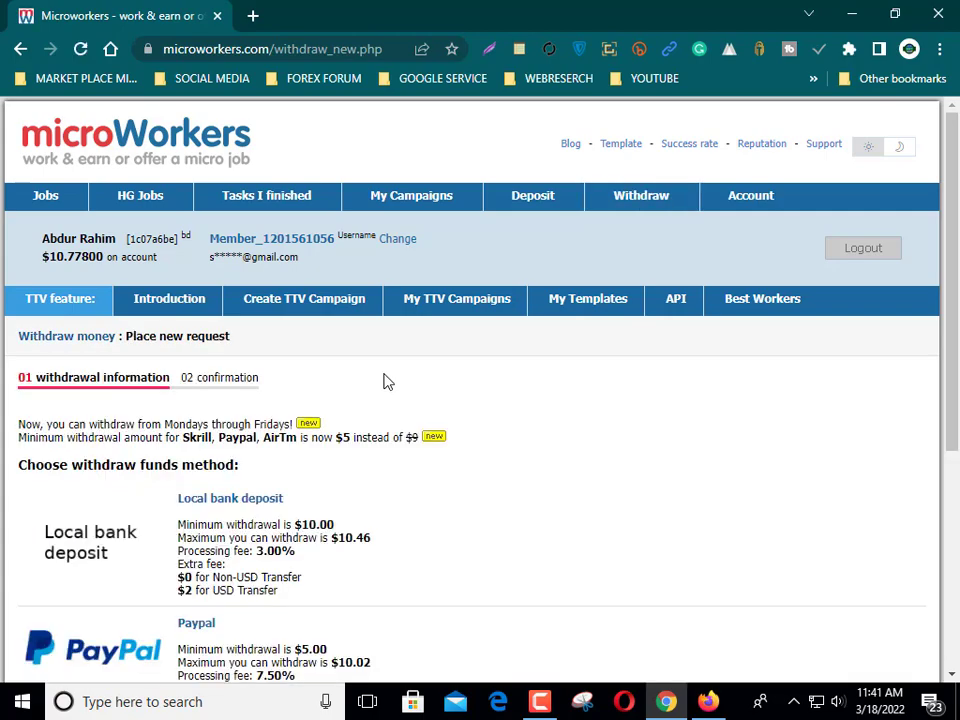
Review the available withdrawal methods with their minimum amounts, maximum amounts and processing fees
{"action": "scroll", "coordinate": [370, 430], "scroll_direction": "down", "scroll_amount": 1}
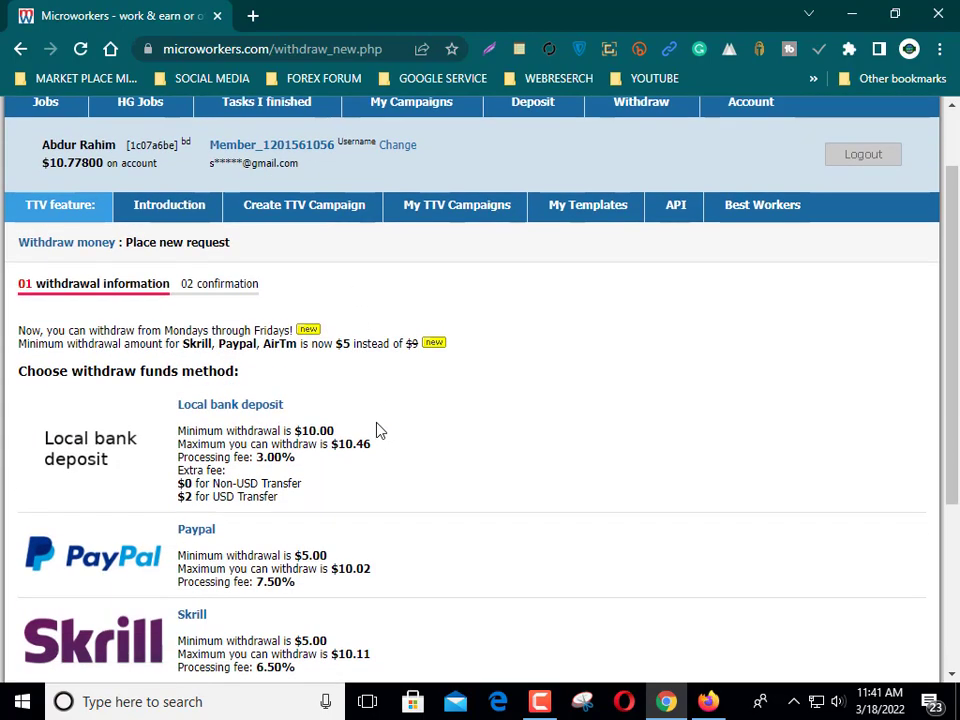
{"action": "scroll", "coordinate": [325, 440], "scroll_direction": "down", "scroll_amount": 3}
{"action": "scroll", "coordinate": [325, 440], "scroll_direction": "up", "scroll_amount": 4}
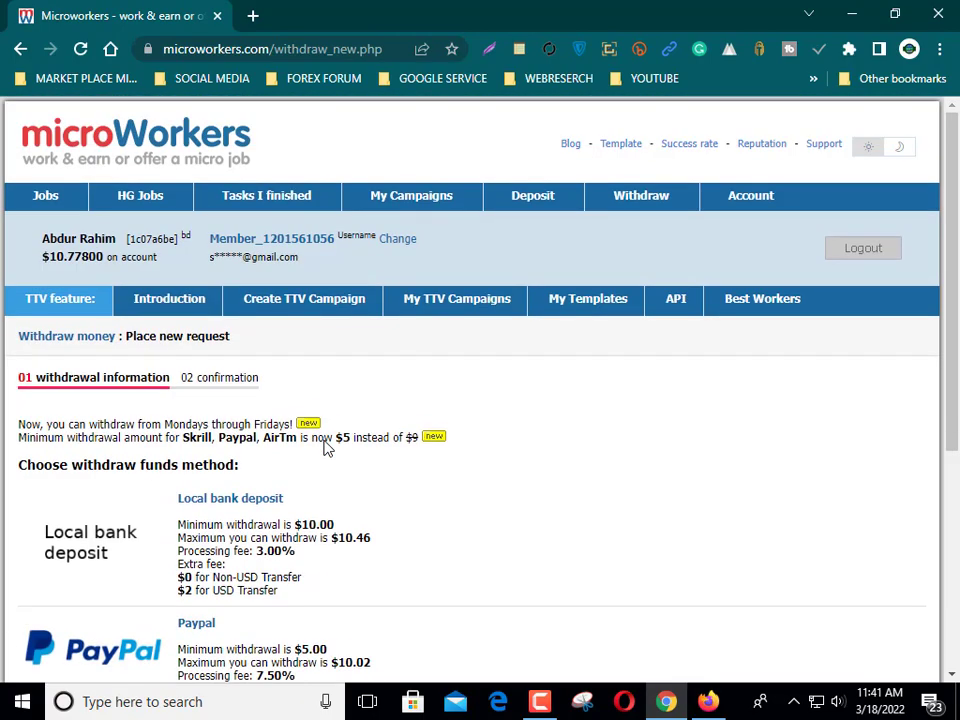
{"action": "scroll", "coordinate": [325, 440], "scroll_direction": "down", "scroll_amount": 1}
{"action": "scroll", "coordinate": [300, 400], "scroll_direction": "down", "scroll_amount": 1}
{"action": "scroll", "coordinate": [206, 536], "scroll_direction": "down", "scroll_amount": 1}
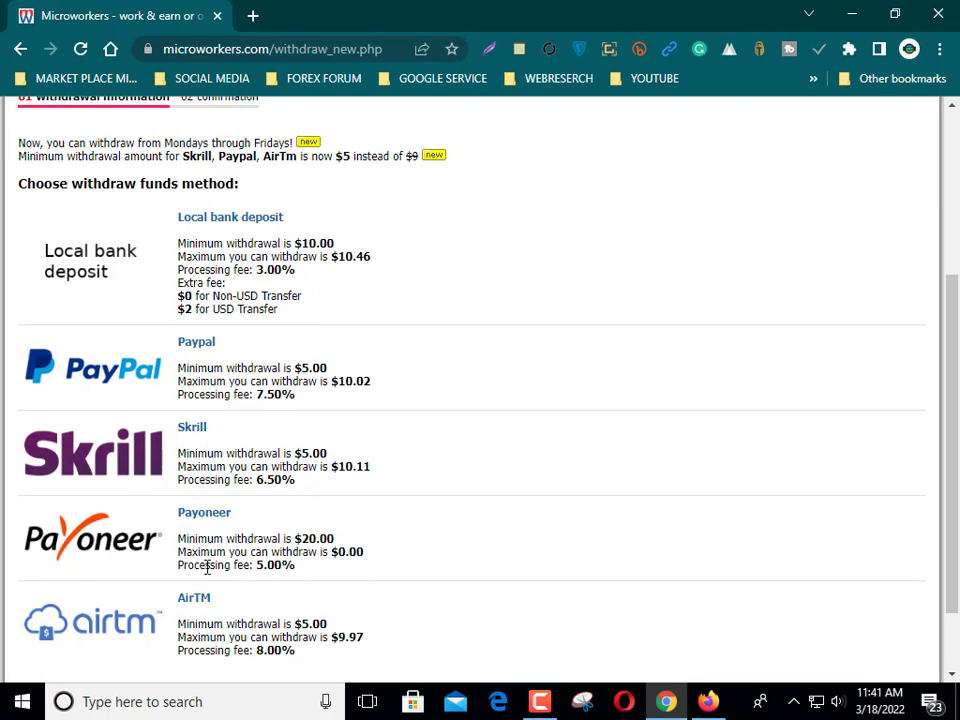
{"action": "scroll", "coordinate": [232, 536], "scroll_direction": "up", "scroll_amount": 2}
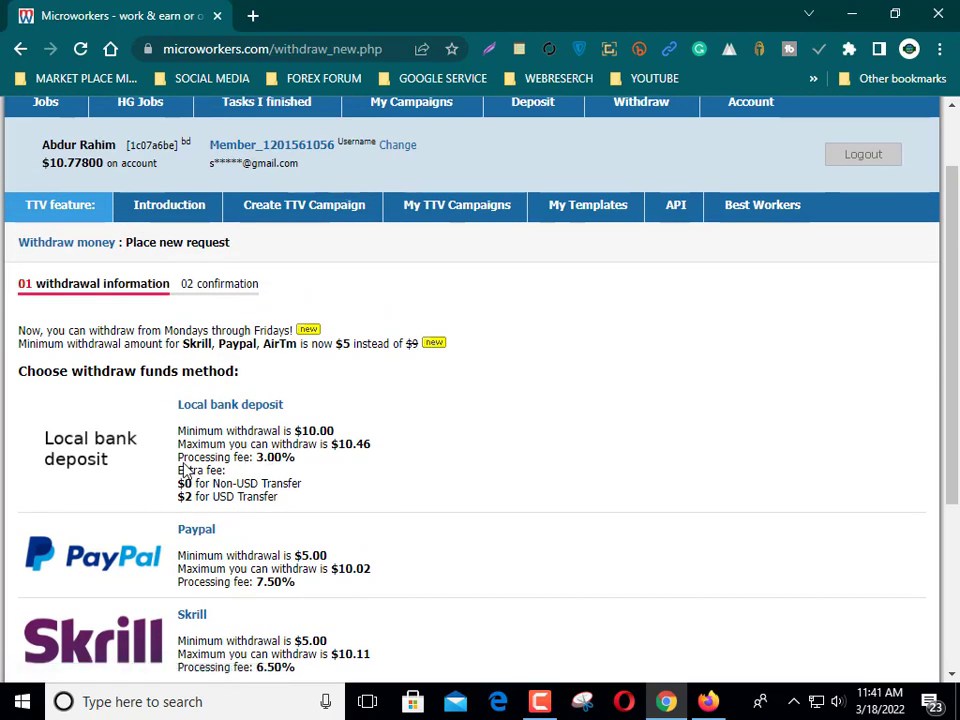
{"action": "scroll", "coordinate": [170, 472], "scroll_direction": "down", "scroll_amount": 1}
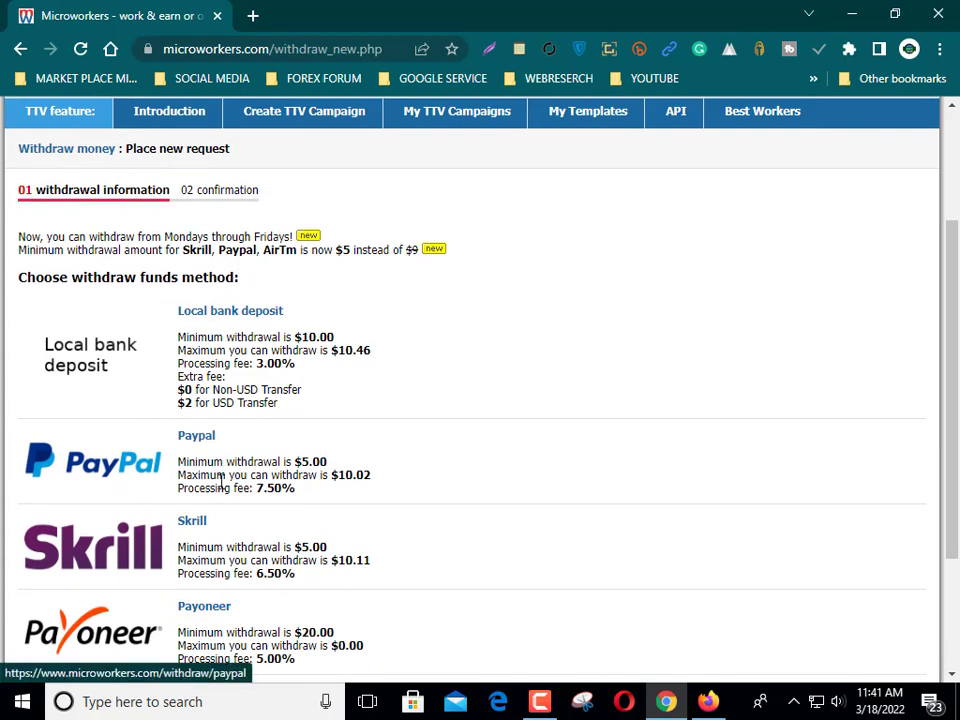
{"action": "scroll", "coordinate": [276, 479], "scroll_direction": "down", "scroll_amount": 2}
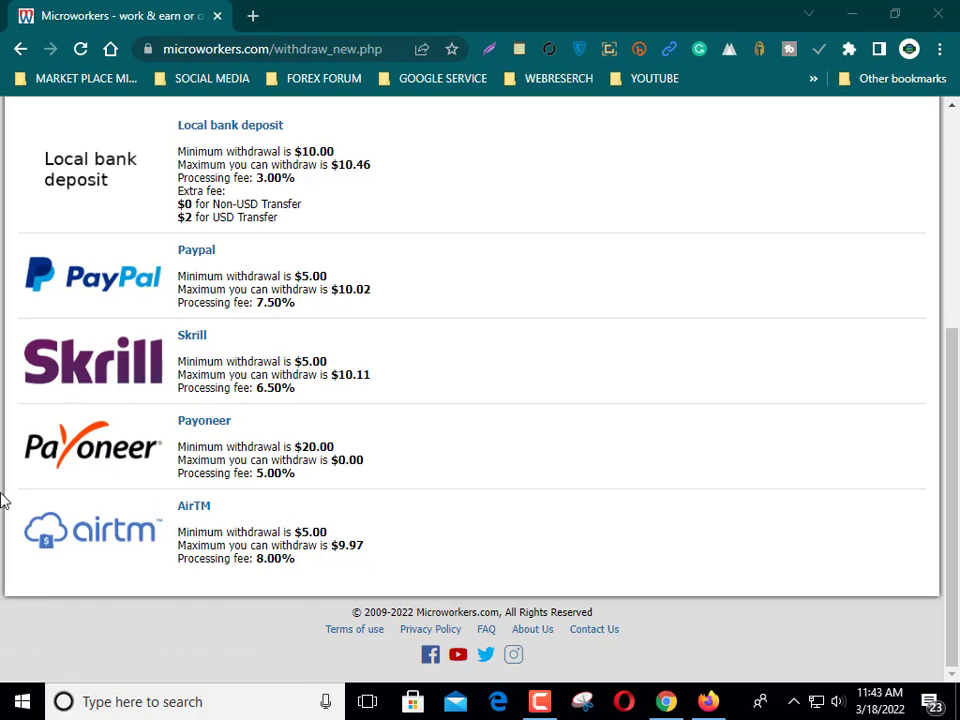
Choose AirTM as the withdrawal method and fill in the Microworkers account password with the saved login
{"action": "left_click", "coordinate": [116, 535]}
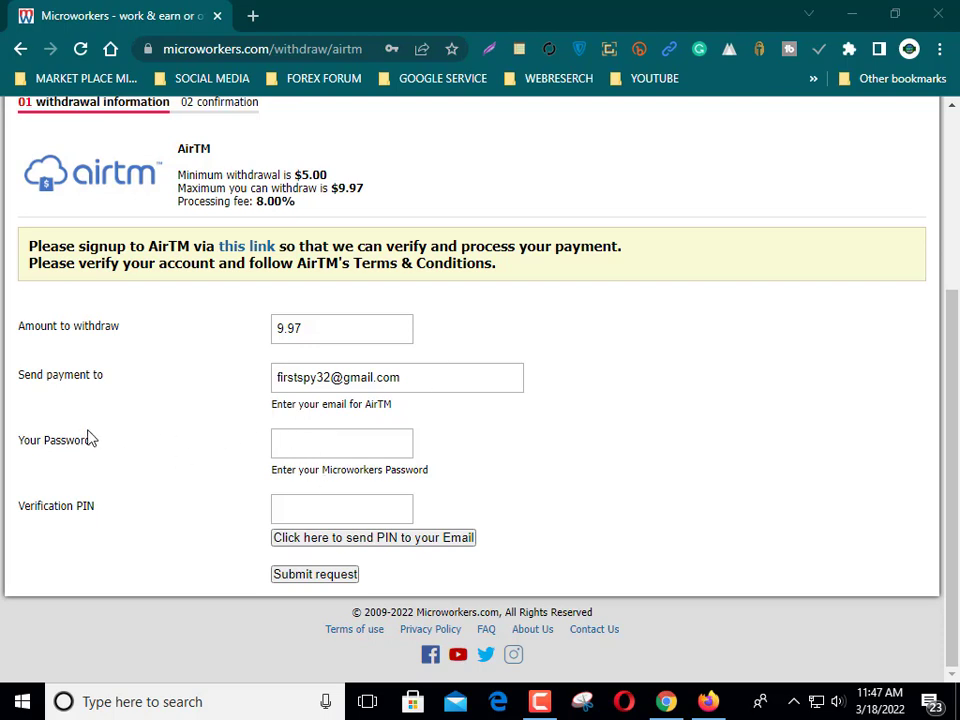
{"action": "left_click", "coordinate": [319, 446]}
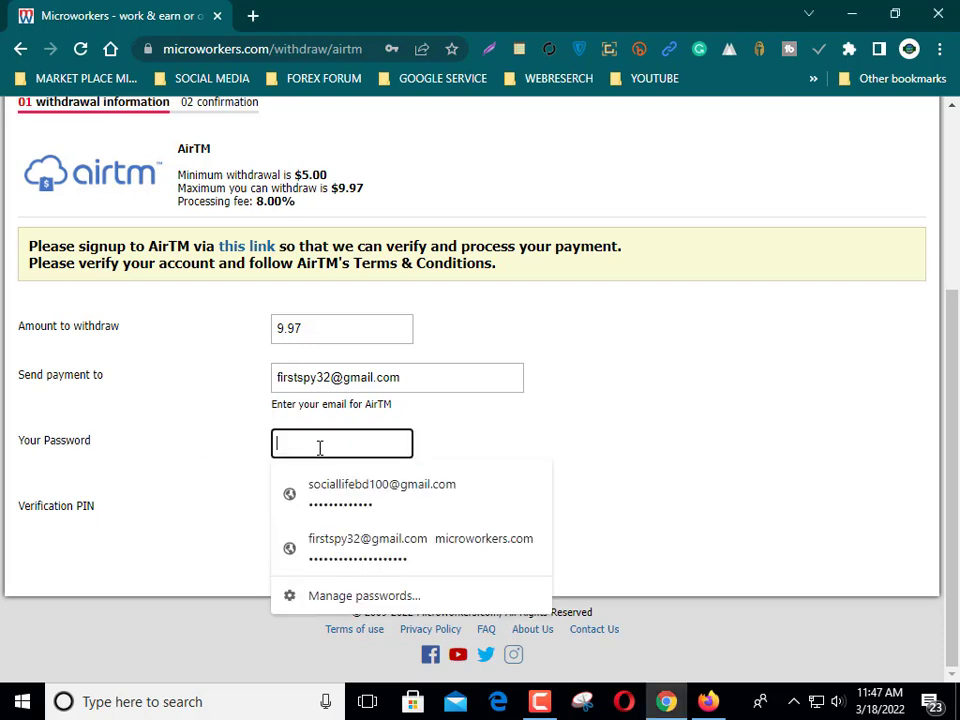
{"action": "left_click", "coordinate": [238, 440]}
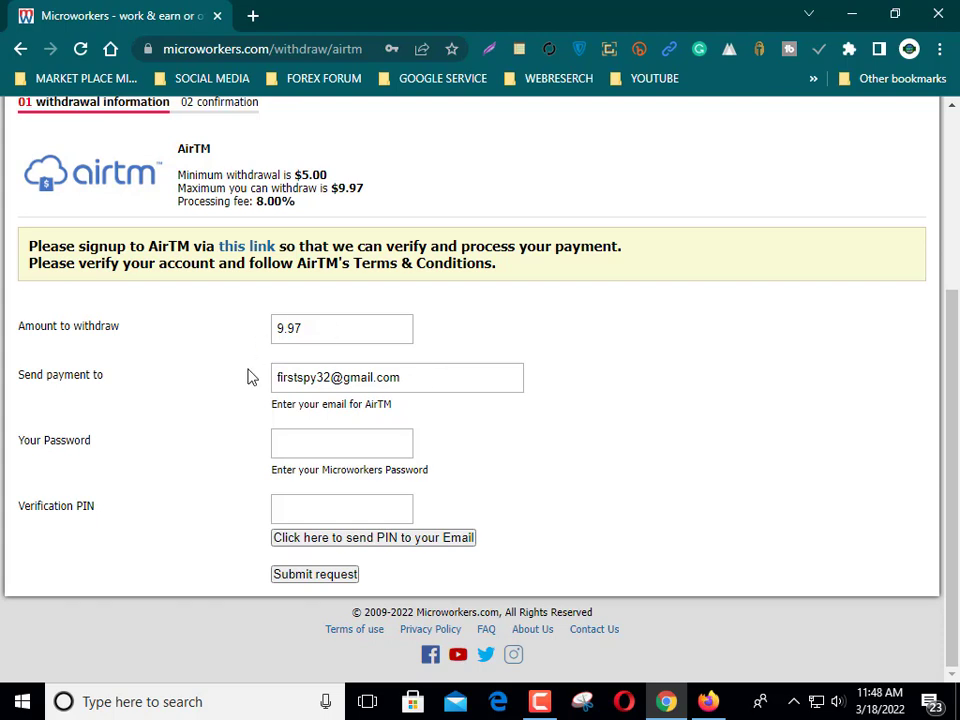
{"action": "left_click", "coordinate": [310, 447]}
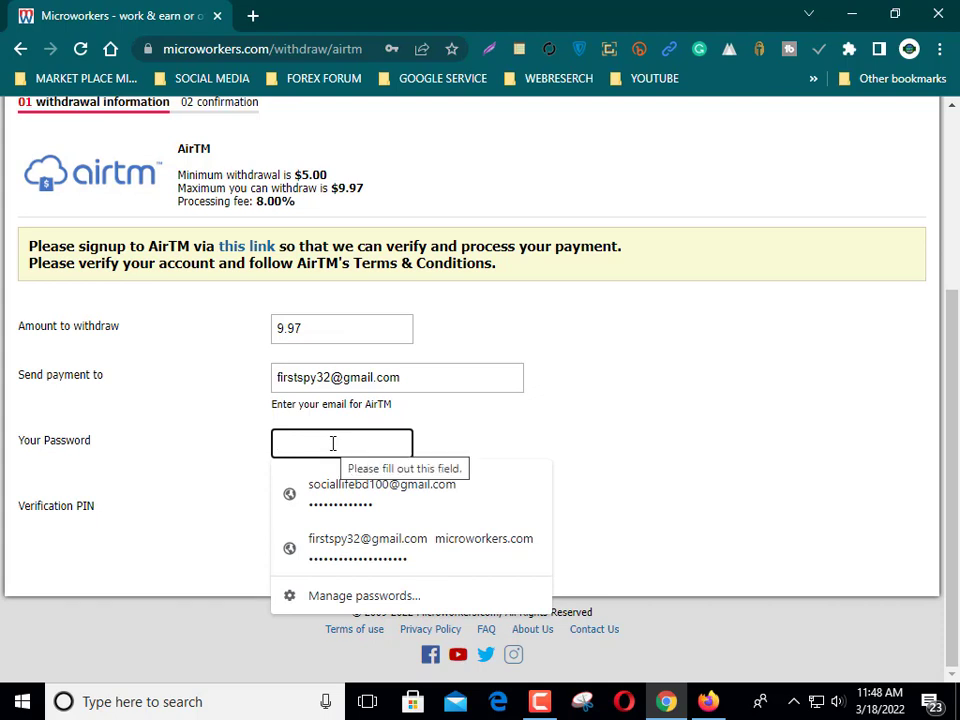
{"action": "left_click", "coordinate": [381, 493]}
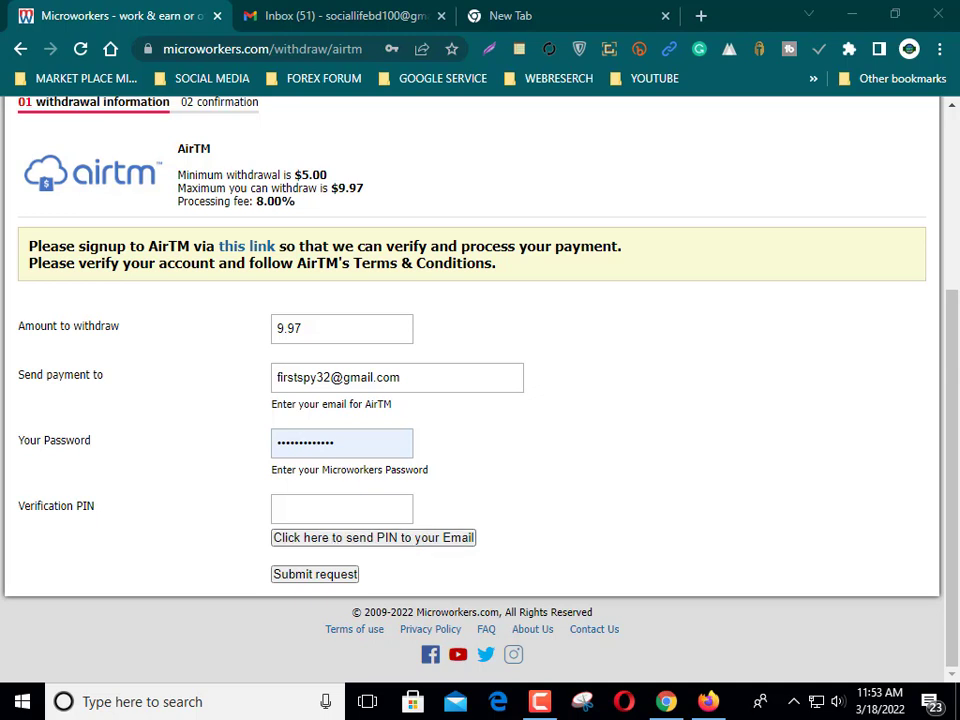
Check the Gmail inbox and have Microworkers send the withdrawal verification PIN to the account's email
{"action": "left_click", "coordinate": [363, 14]}
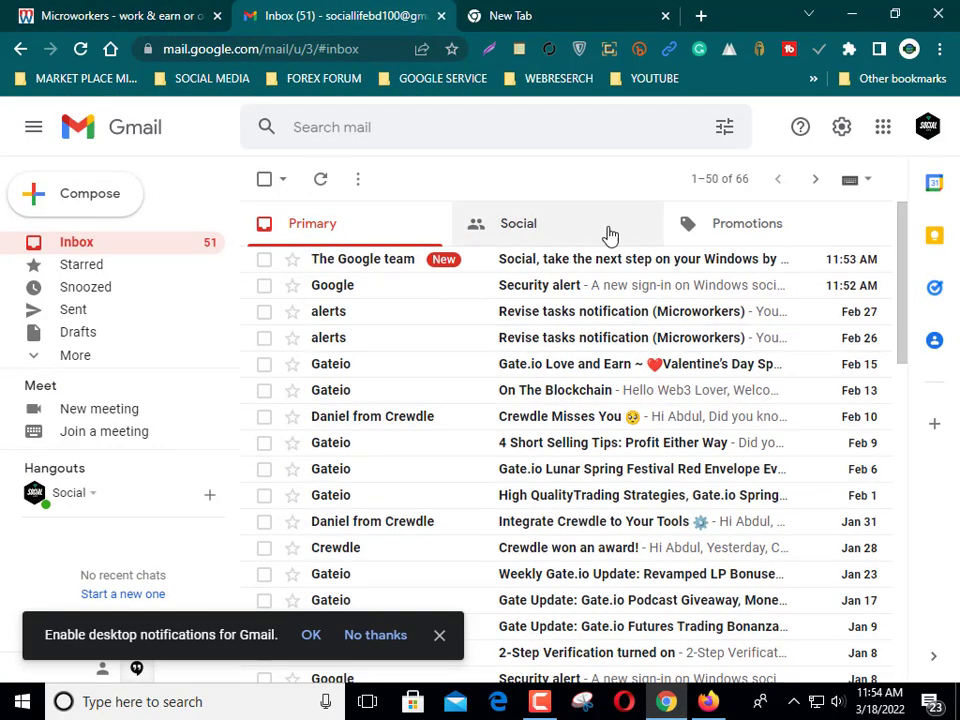
{"action": "left_click", "coordinate": [180, 16]}
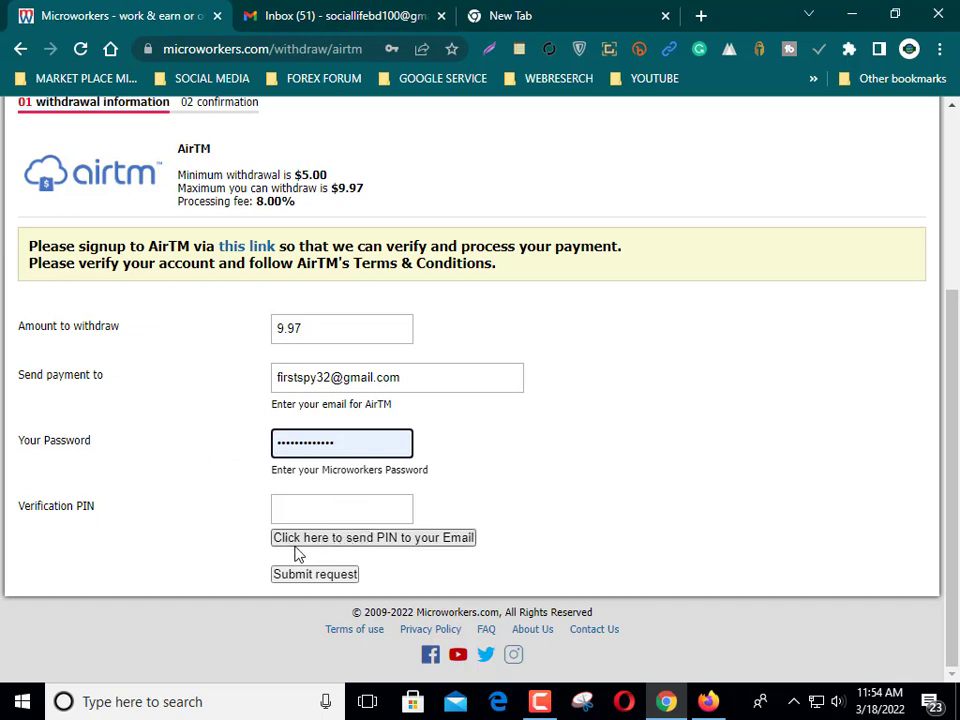
{"action": "left_click", "coordinate": [369, 540]}
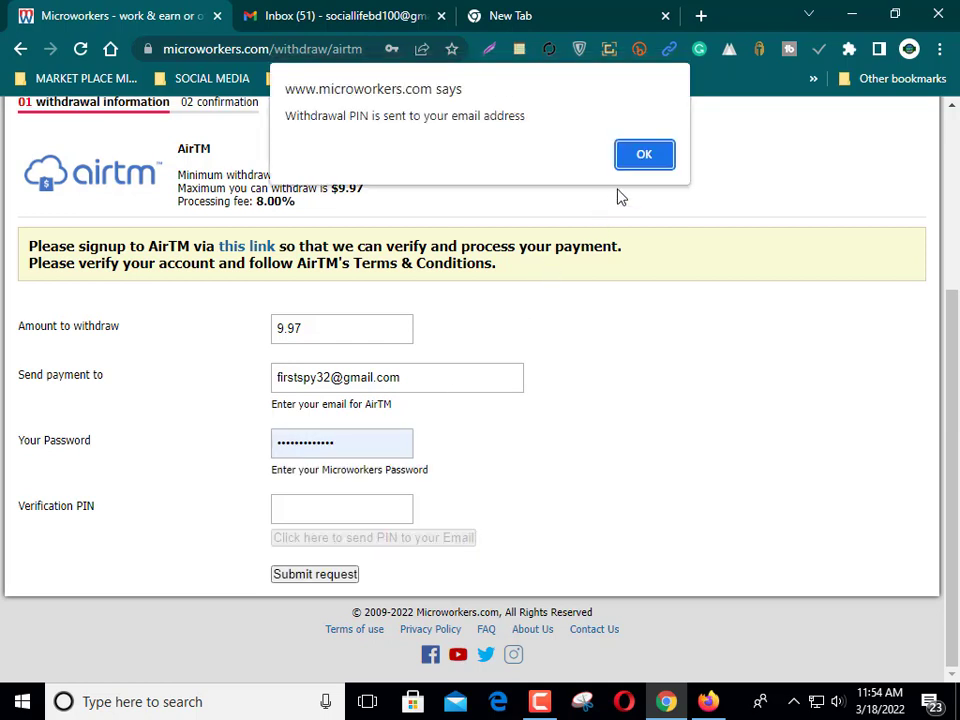
{"action": "left_click", "coordinate": [640, 160]}
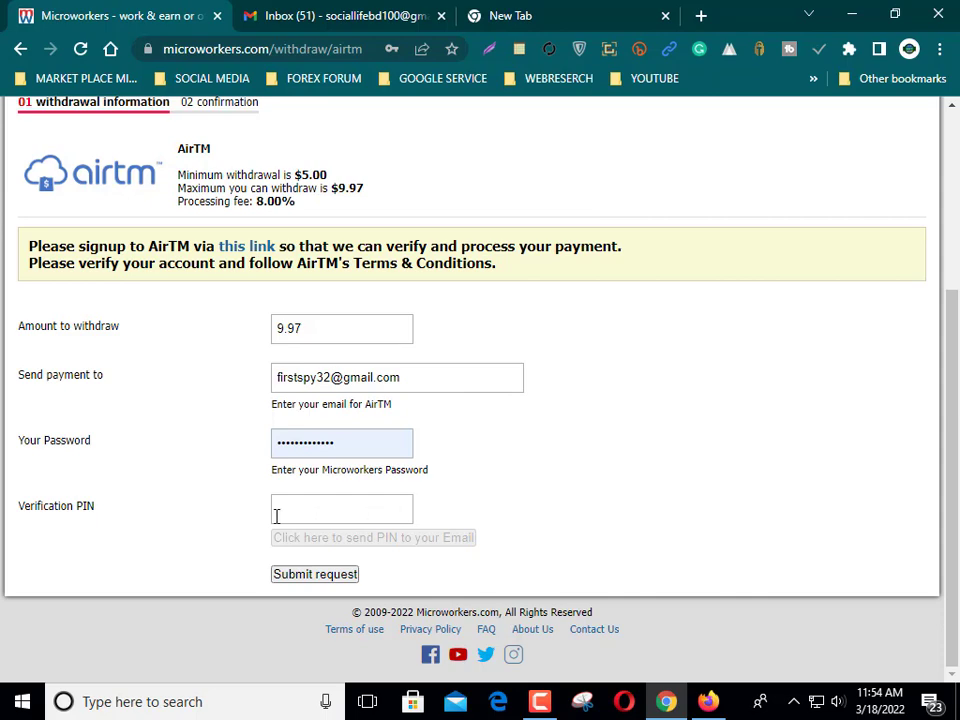
Switch to Gmail, open the "Withdrawal PIN (Microworkers)" message and copy the PIN from it
{"action": "left_click", "coordinate": [324, 16]}
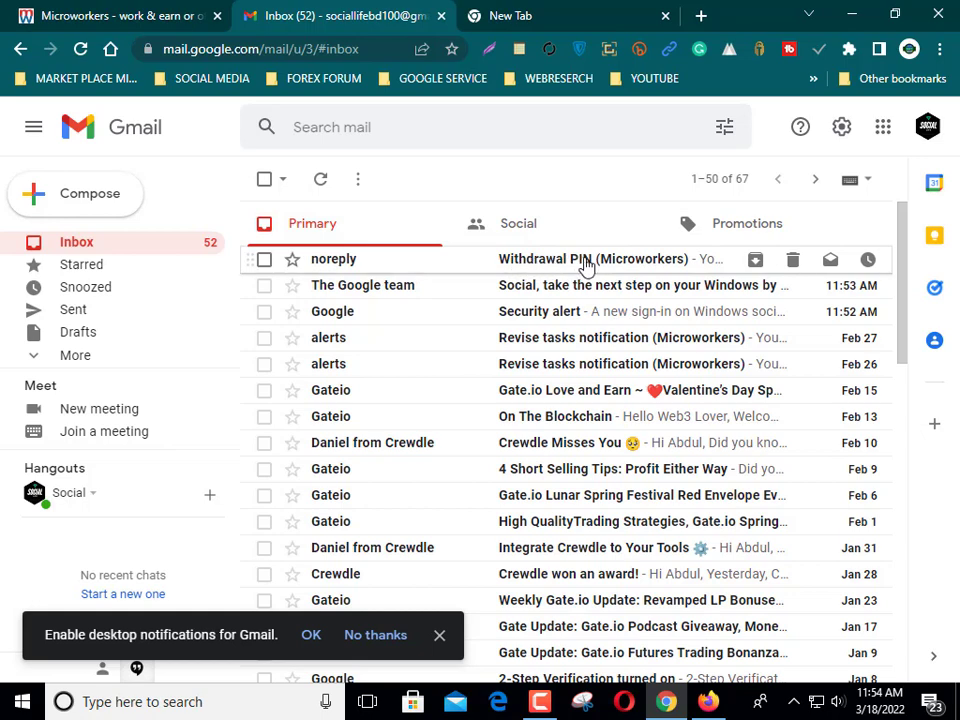
{"action": "left_click", "coordinate": [580, 264]}
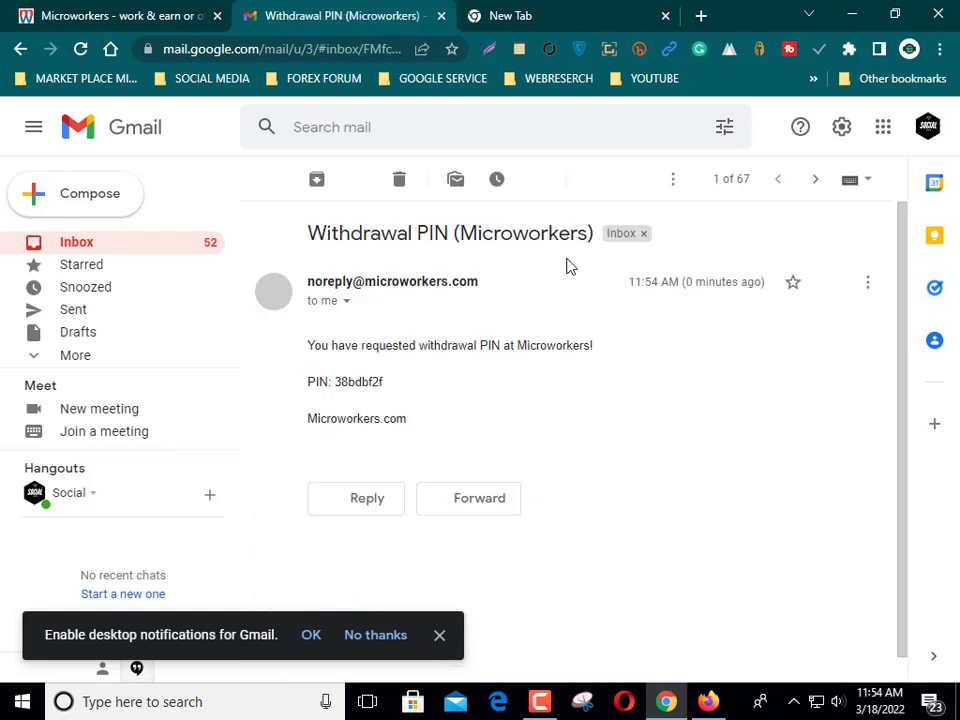
{"action": "scroll", "coordinate": [566, 266], "scroll_direction": "down", "scroll_amount": 1}
{"action": "scroll", "coordinate": [550, 263], "scroll_direction": "up", "scroll_amount": 1}
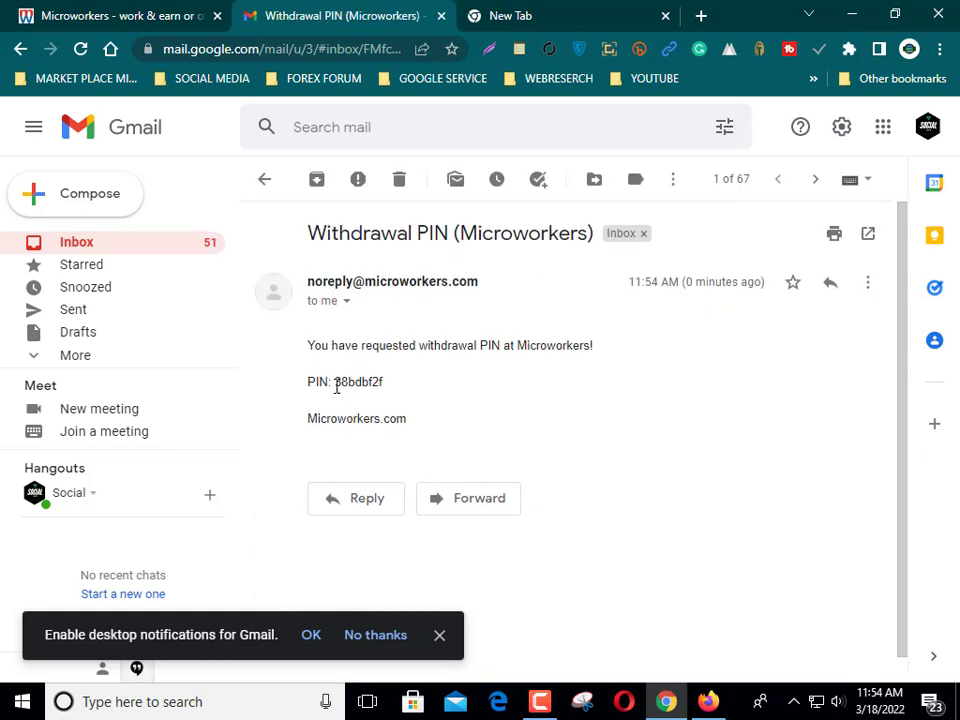
{"action": "left_click_drag", "start_coordinate": [336, 385], "coordinate": [390, 390]}
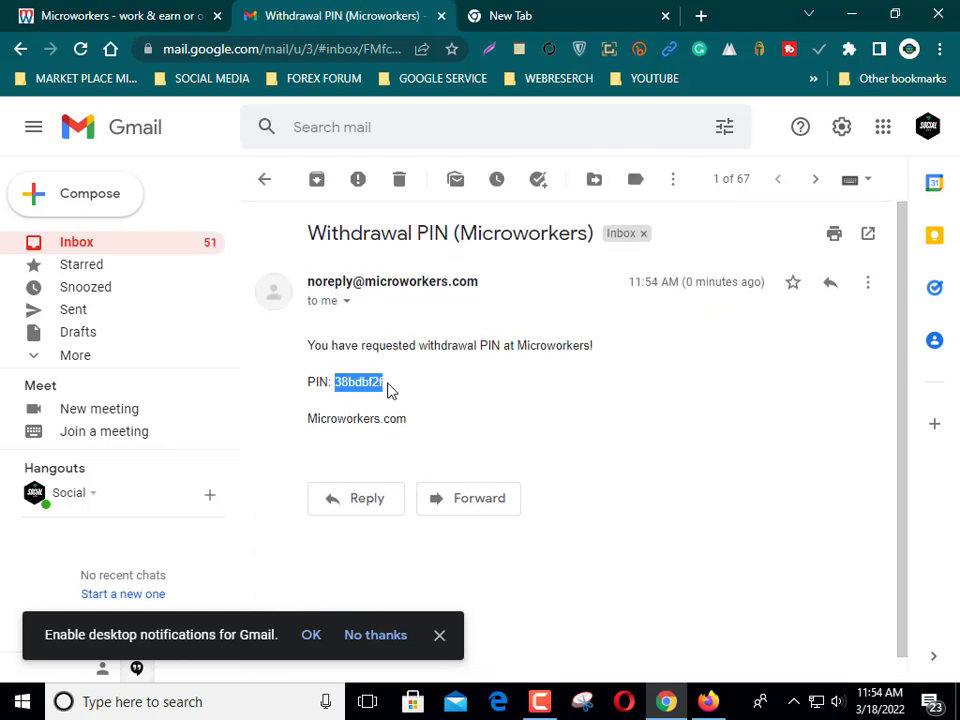
{"action": "right_click", "coordinate": [374, 382]}
{"action": "left_click", "coordinate": [409, 398]}
Back on the Microworkers AirTM form, paste the verification PIN and submit the withdrawal request
{"action": "left_click", "coordinate": [174, 18]}
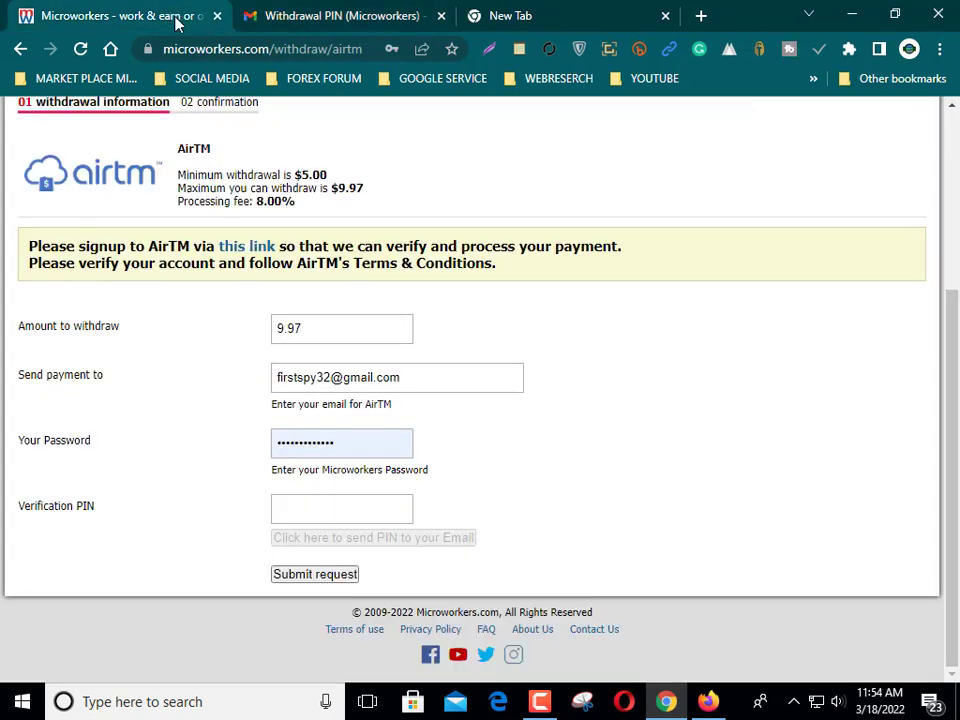
{"action": "left_click", "coordinate": [337, 508]}
{"action": "right_click", "coordinate": [337, 508]}
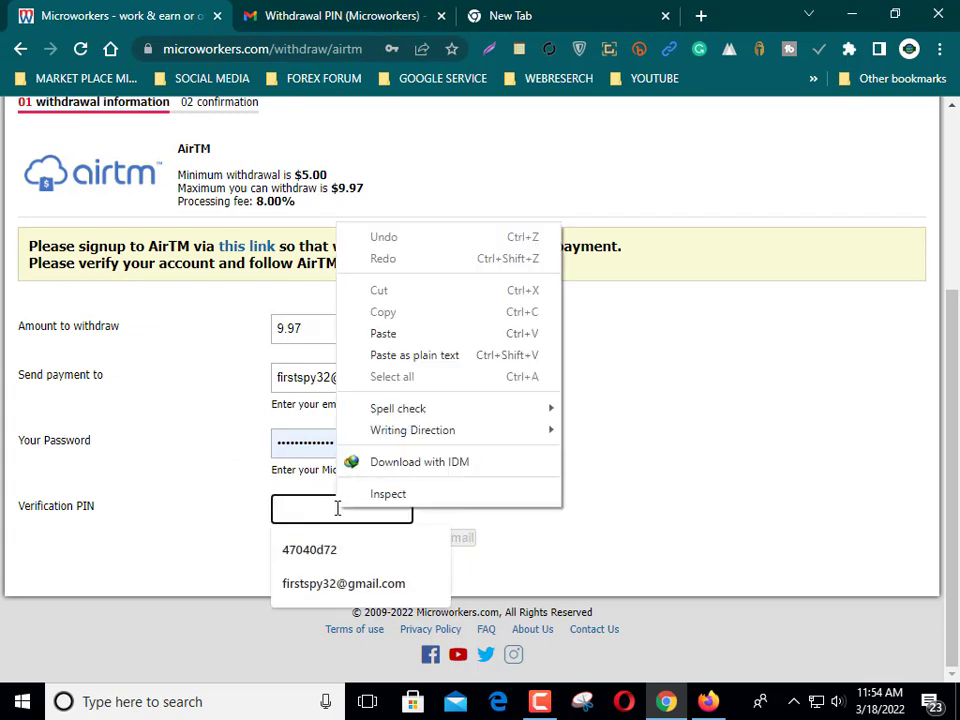
{"action": "left_click", "coordinate": [401, 333]}
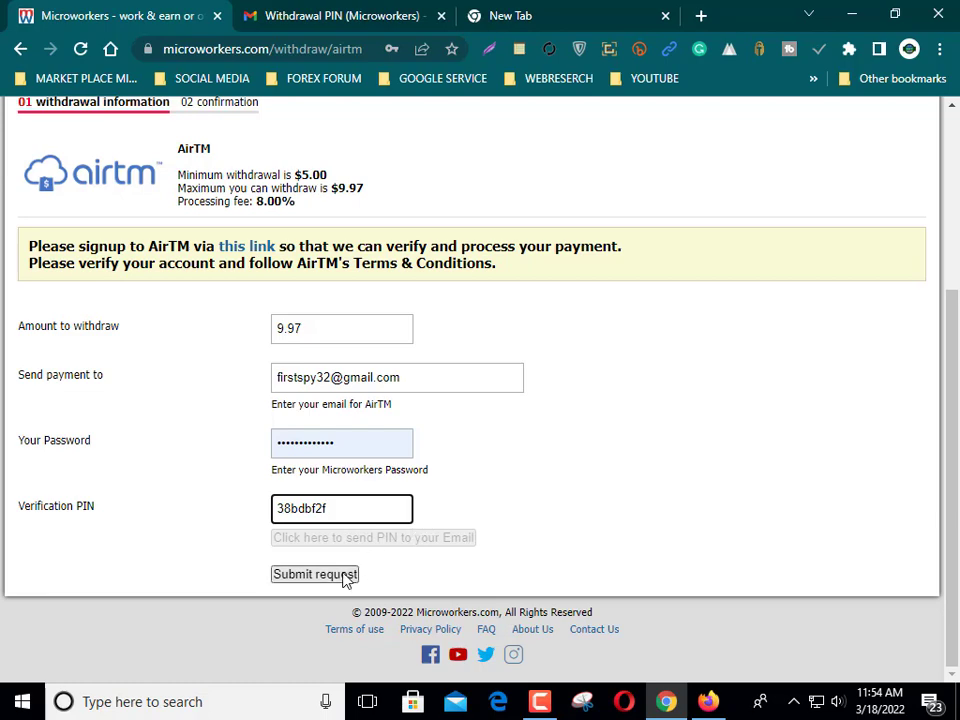
{"action": "left_click", "coordinate": [304, 579]}
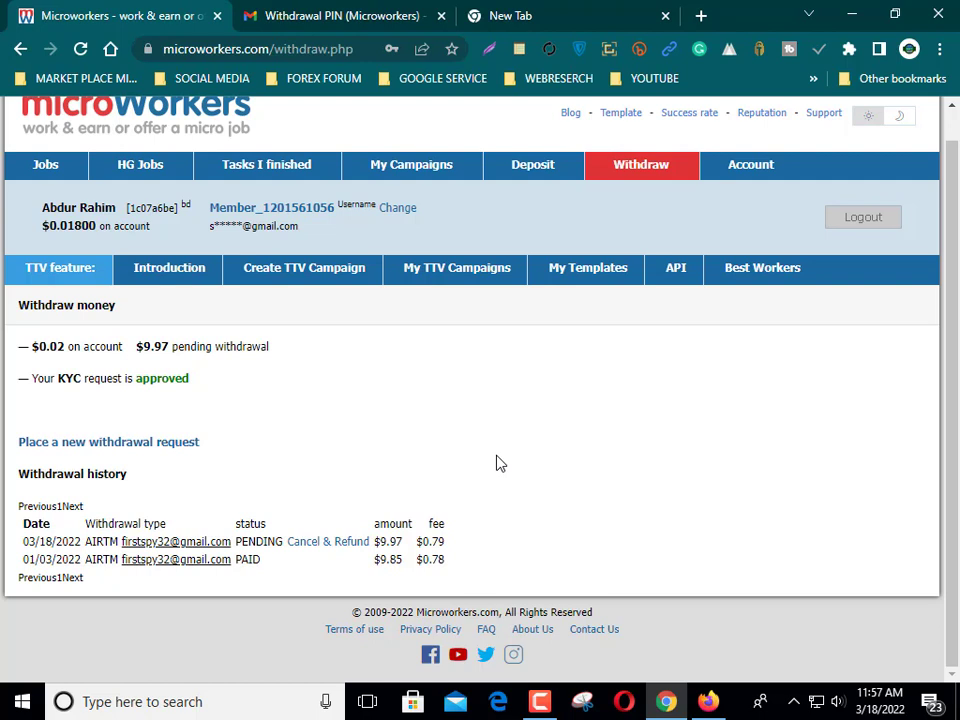
{"action": "left_click", "coordinate": [540, 701]}
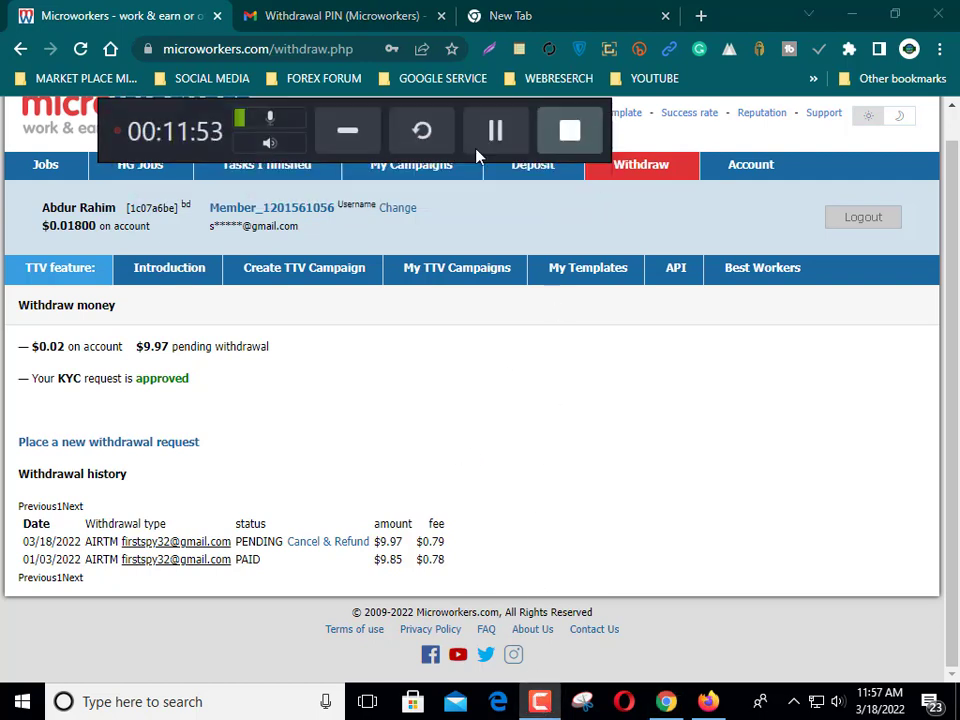